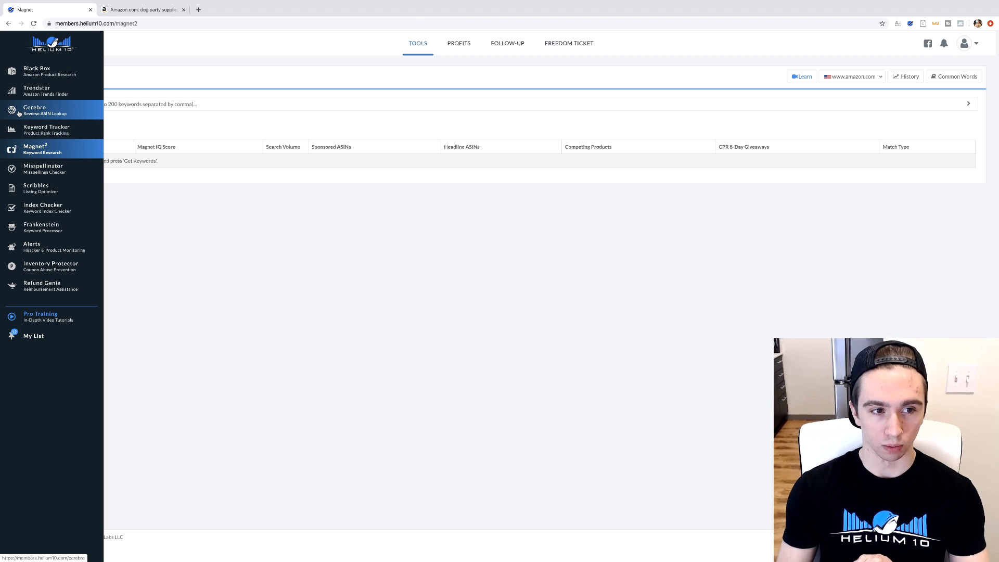
Review the Amazon 'dog party supplies' results and dismiss the search-box context menu unchanged.
left_click(140, 9)
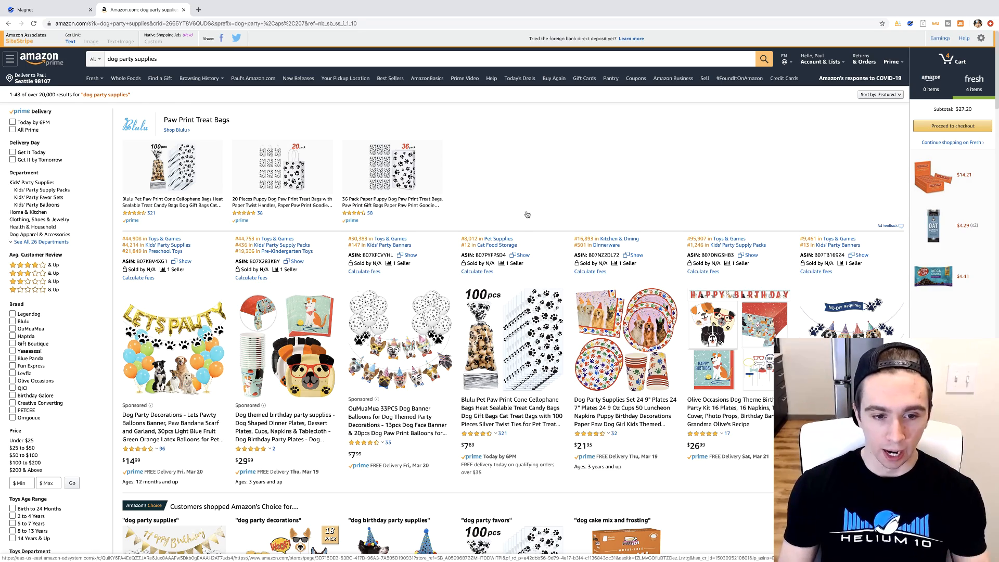
scroll(527, 215, "down", 2)
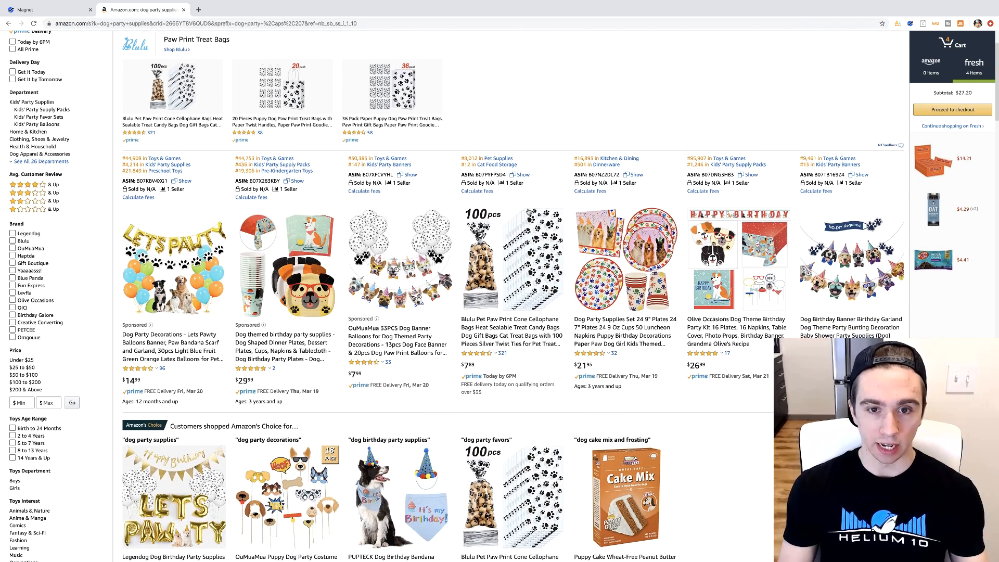
scroll(547, 264, "down", 1)
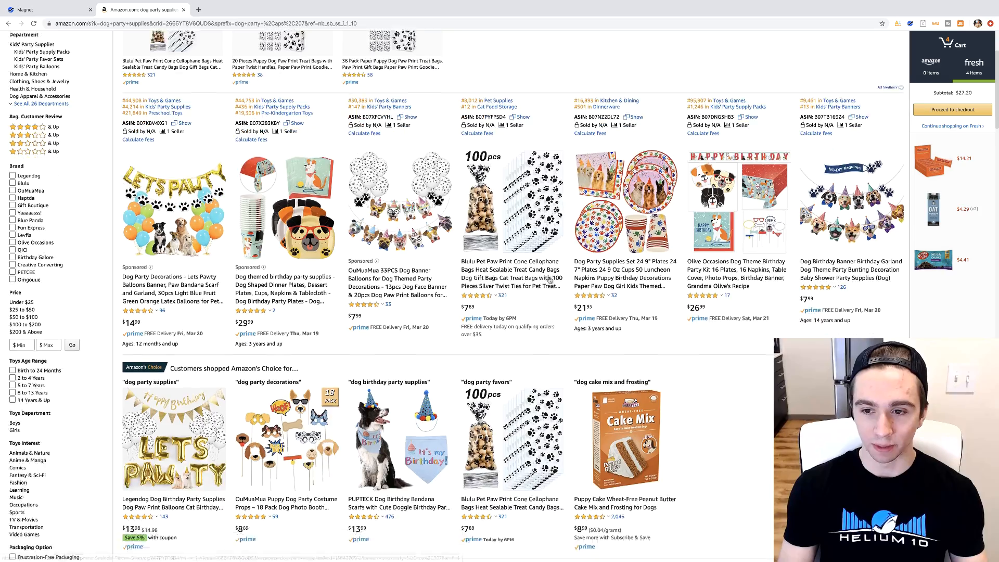
scroll(551, 282, "down", 3)
scroll(550, 280, "down", 2)
scroll(610, 273, "down", 3)
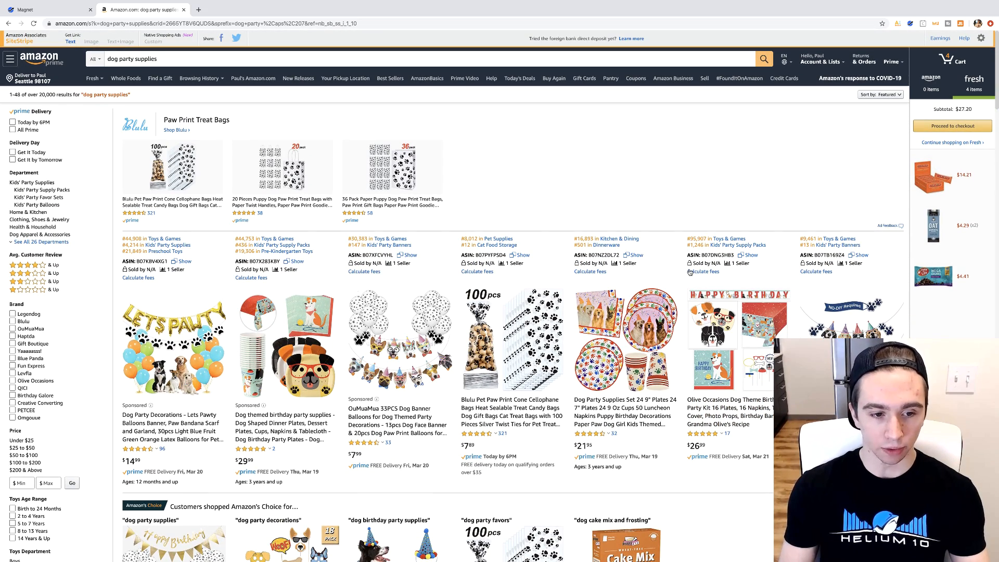
left_click(193, 60)
right_click(193, 59)
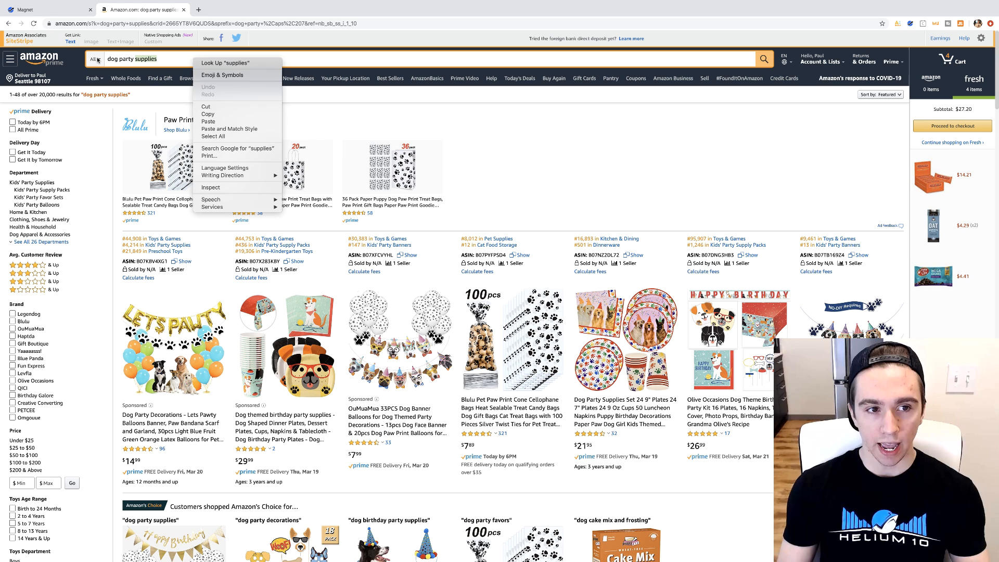
left_click(170, 60)
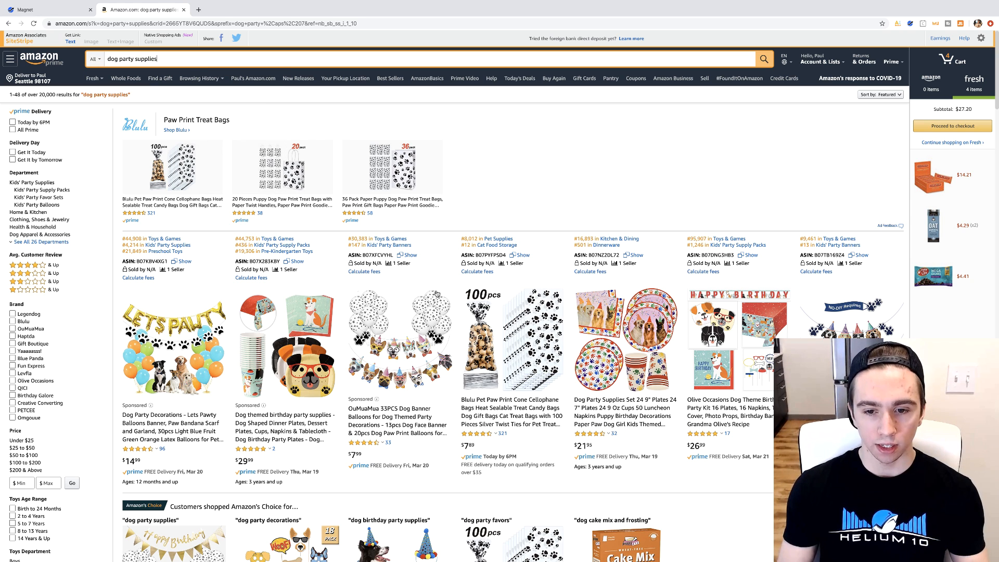
left_click(911, 25)
left_click(843, 66)
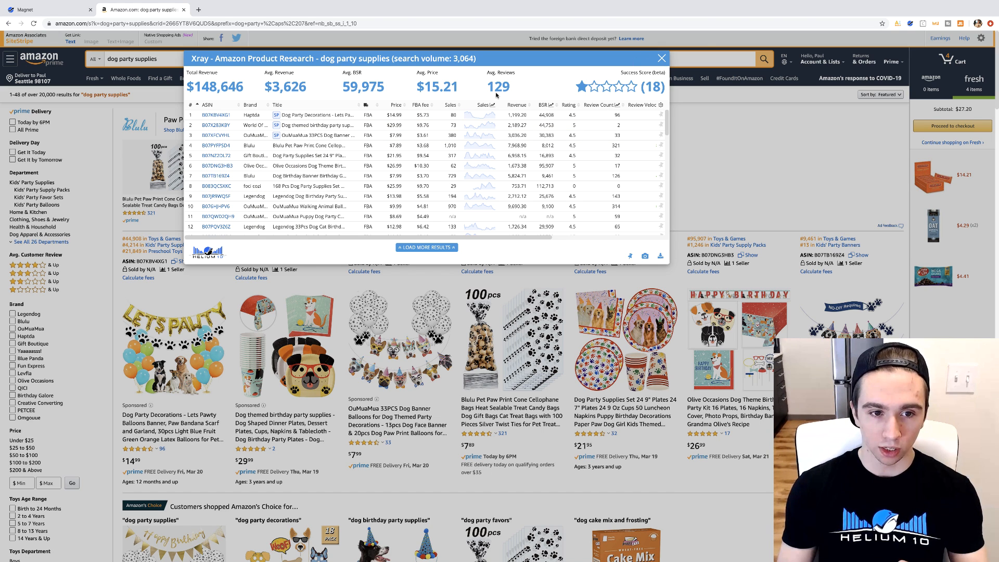
mouse_move(215, 216)
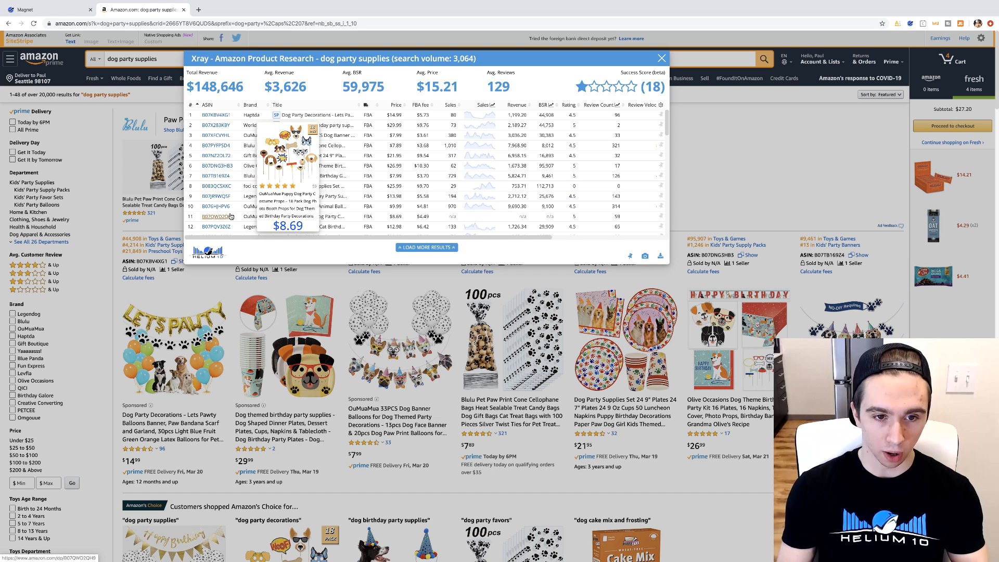
left_click(662, 58)
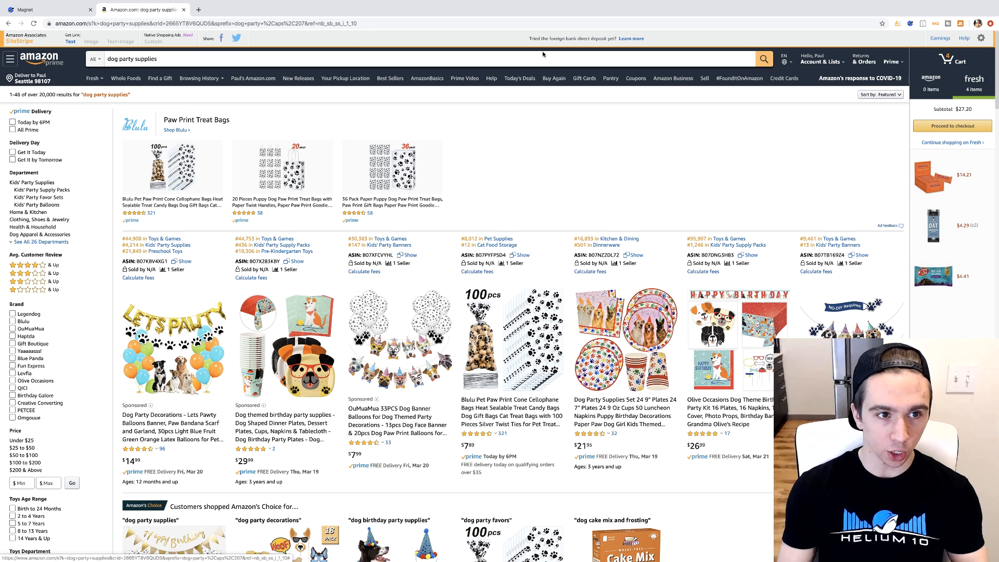
Run Magnet on the seed keyword 'dog party supplies', returning 3,071 keywords.
left_click(49, 10)
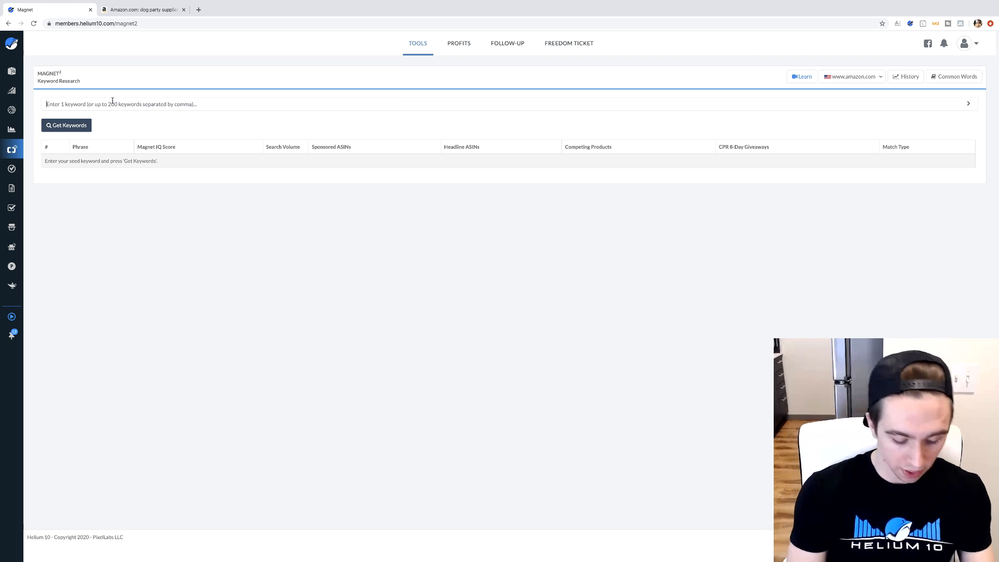
type("dog party su")
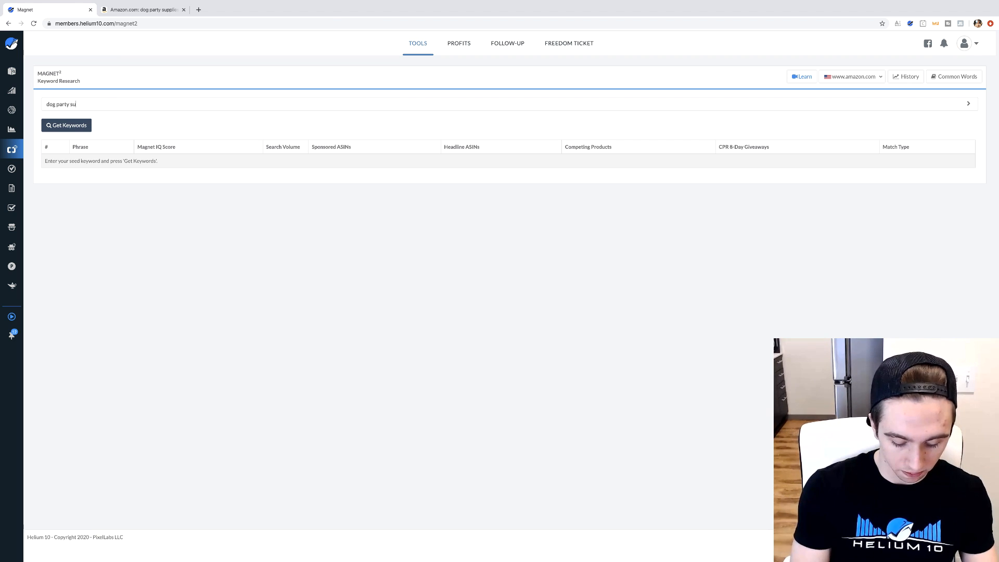
type("pplies")
left_click(110, 116)
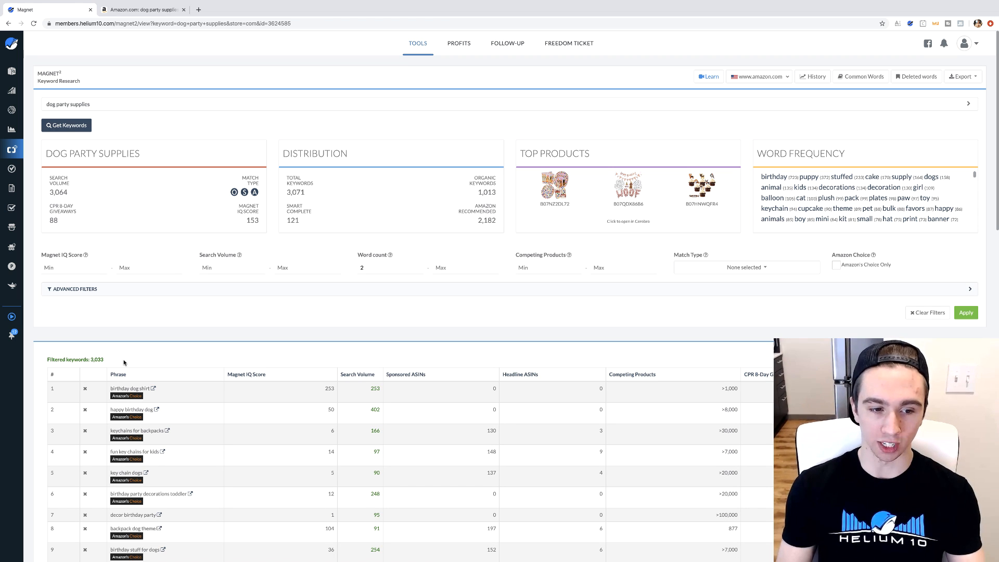
scroll(156, 341, "down", 3)
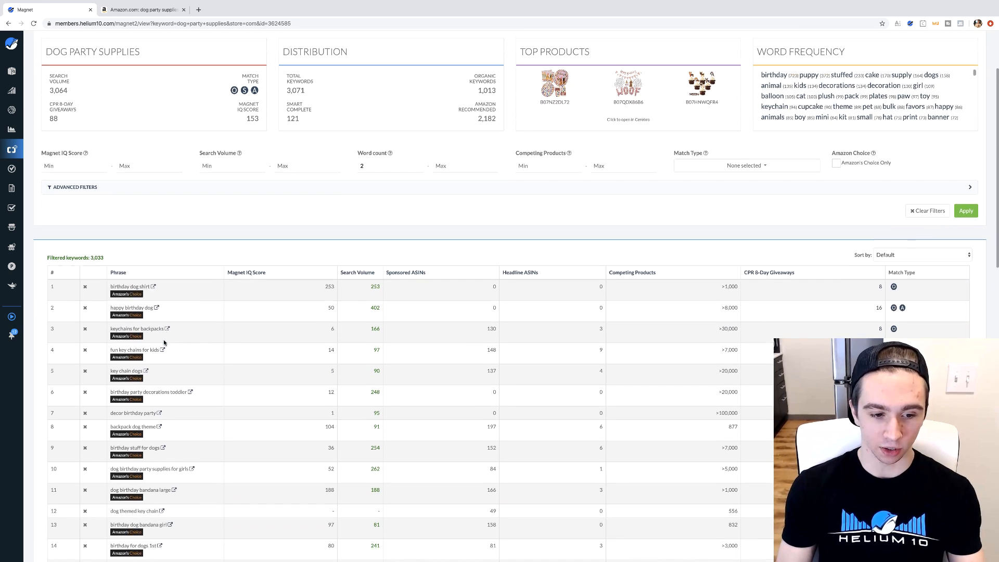
scroll(163, 343, "up", 3)
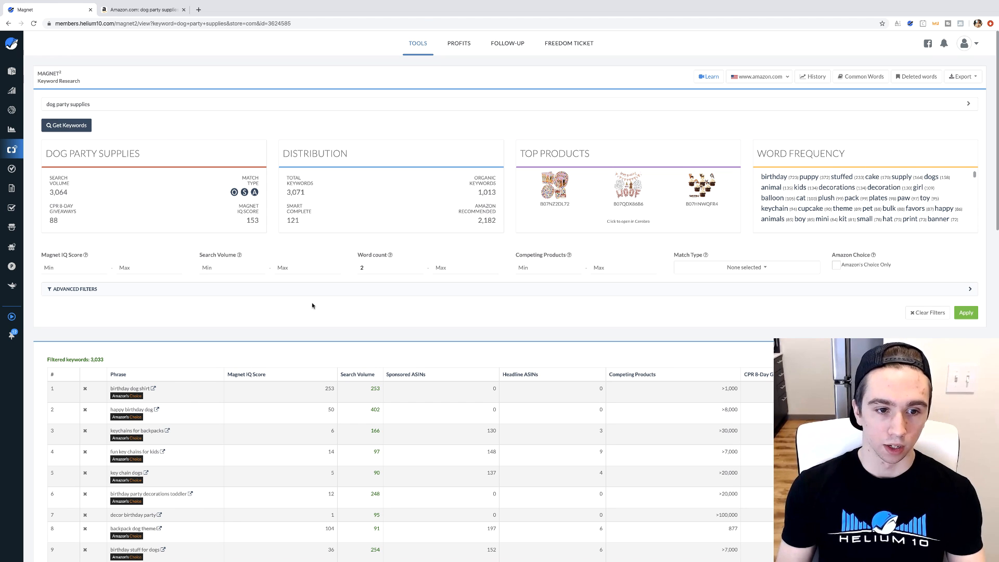
Set Search Volume minimum 500 and Word Count maximum 7.
left_click(234, 269)
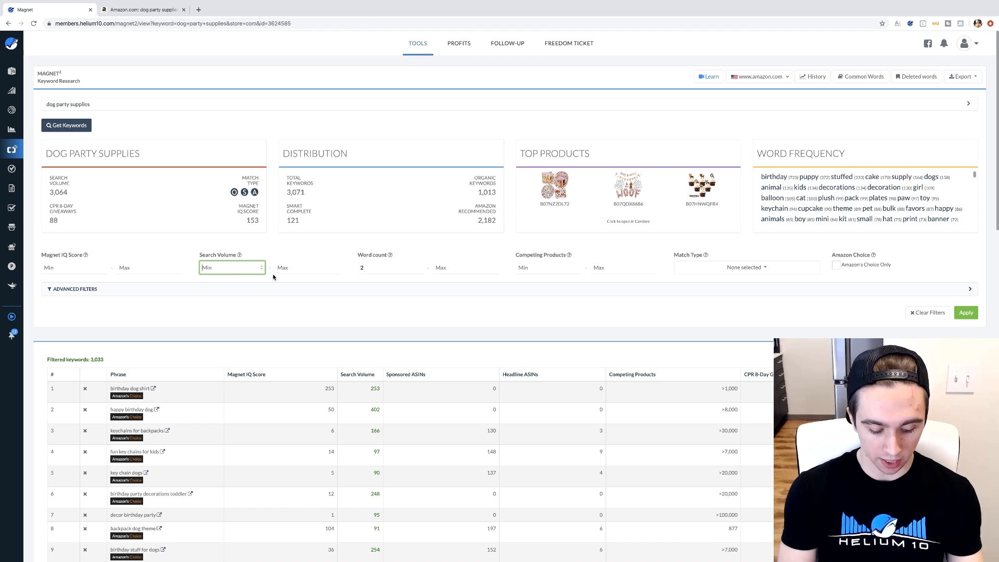
type("500")
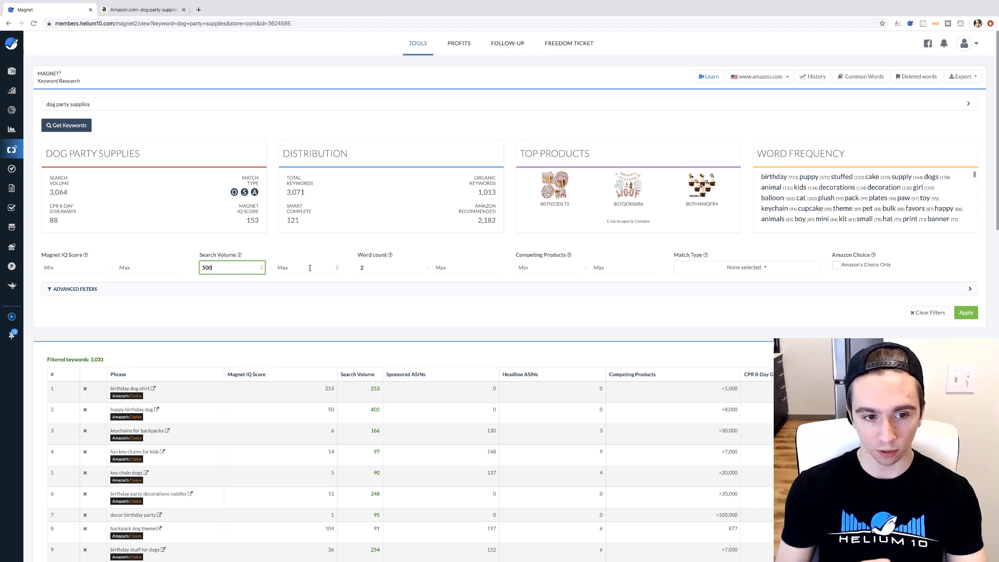
left_click(310, 267)
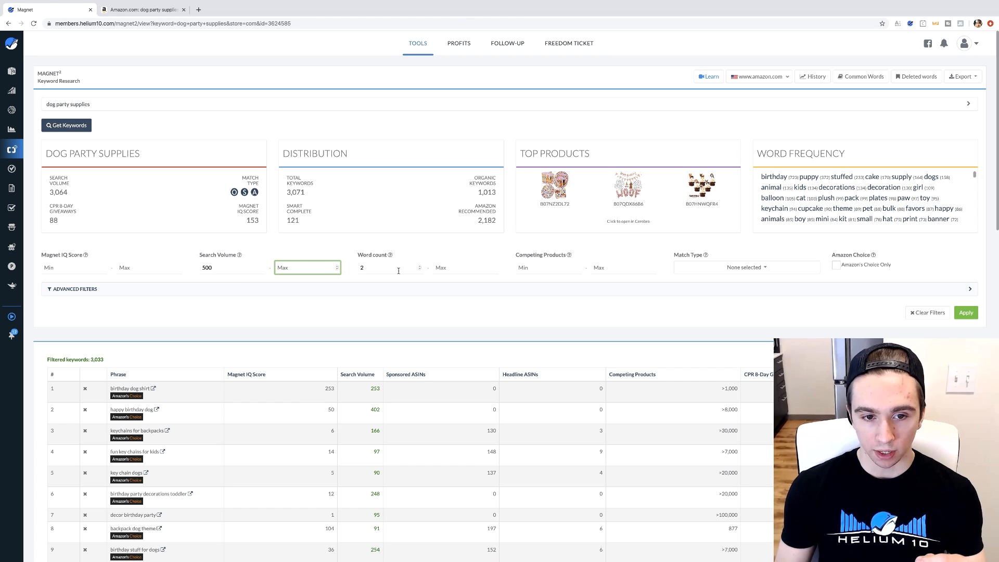
left_click(448, 271)
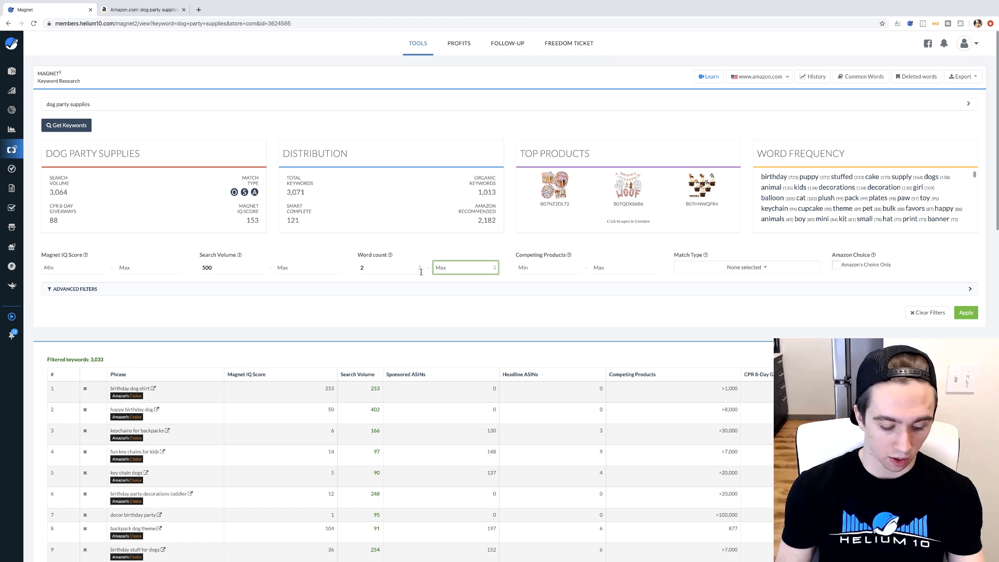
type("7")
left_click(395, 281)
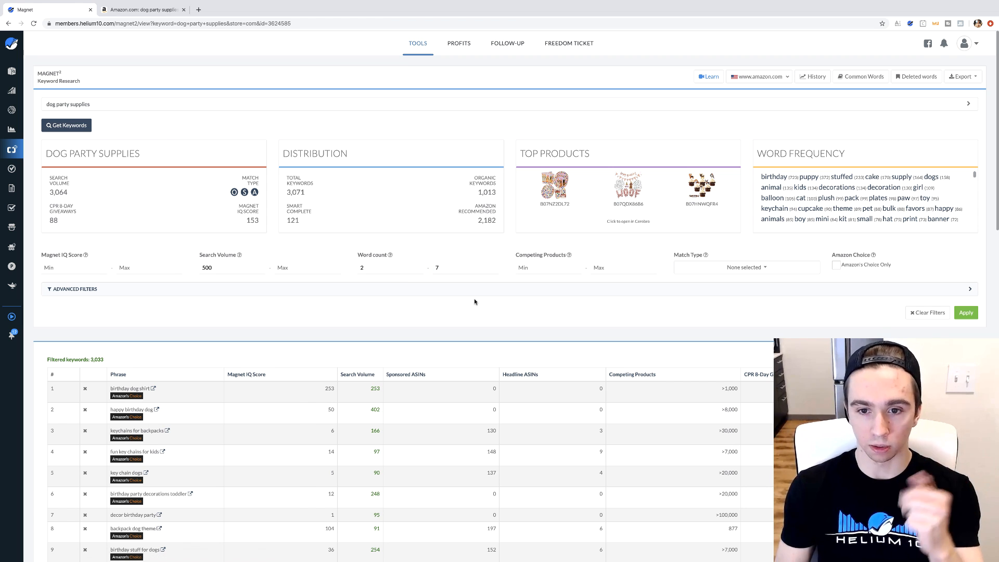
Limit Match Type to Organic, leaving 50 keywords.
left_click(747, 268)
type("150")
left_click(706, 282)
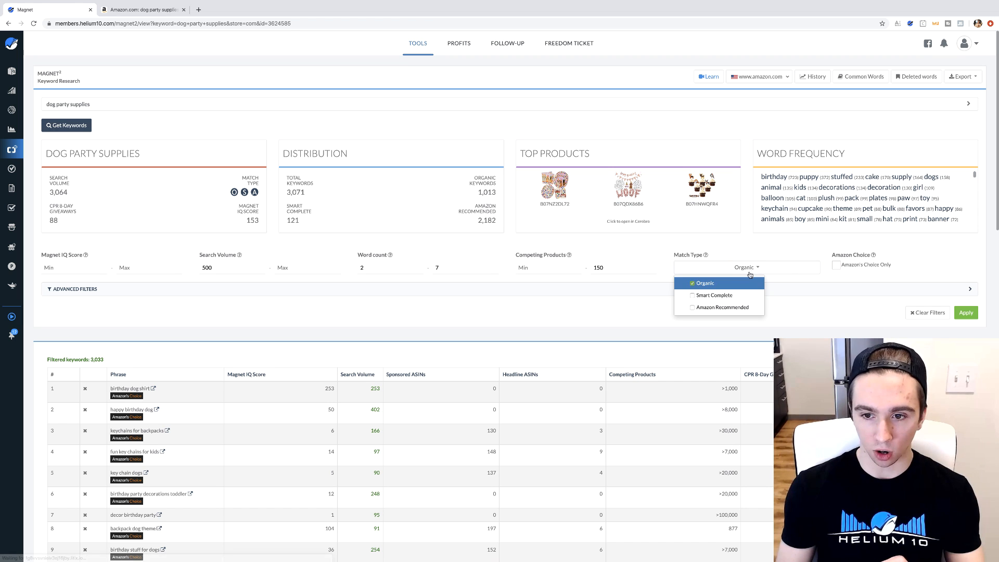
left_click(755, 268)
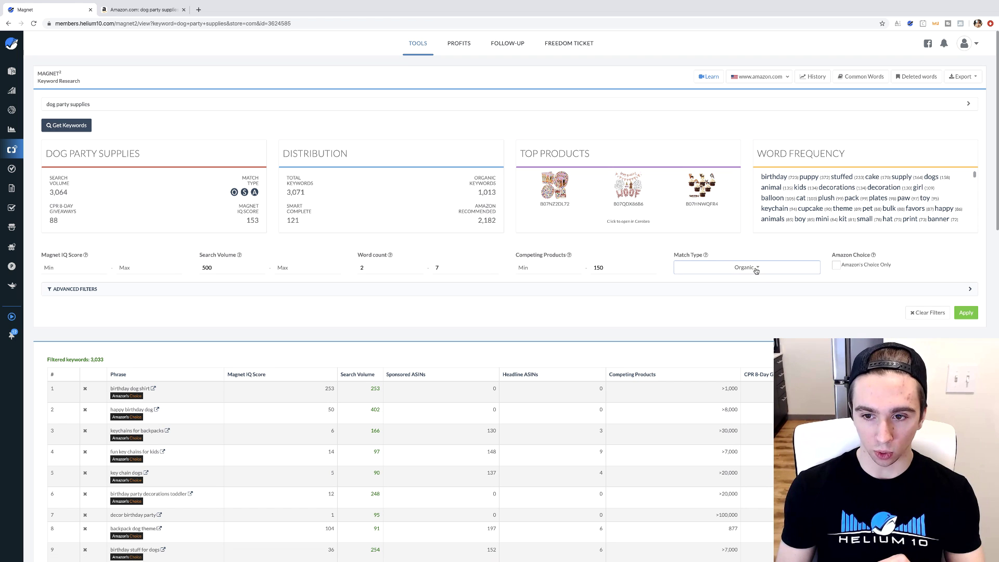
left_click(966, 313)
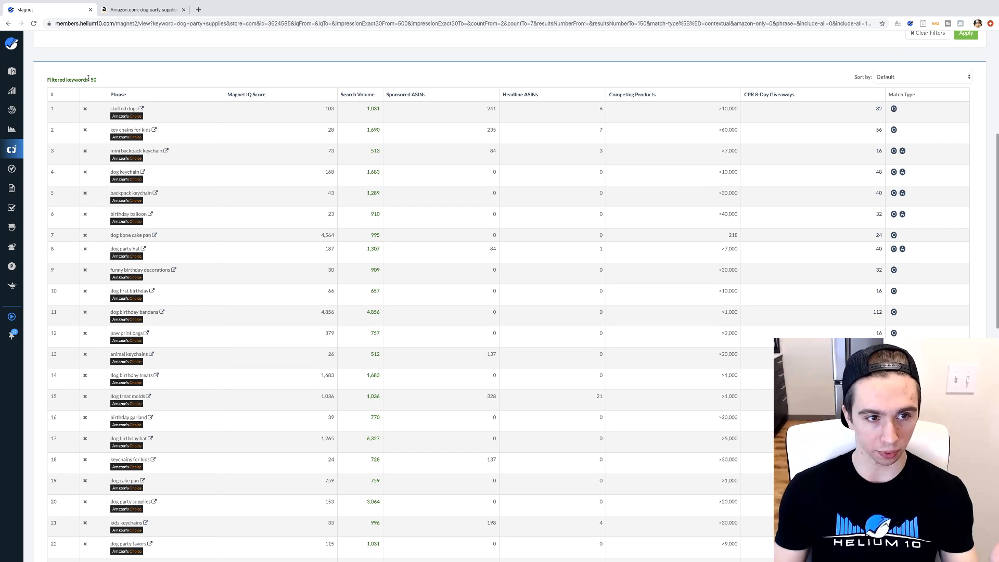
scroll(211, 183, "down", 1)
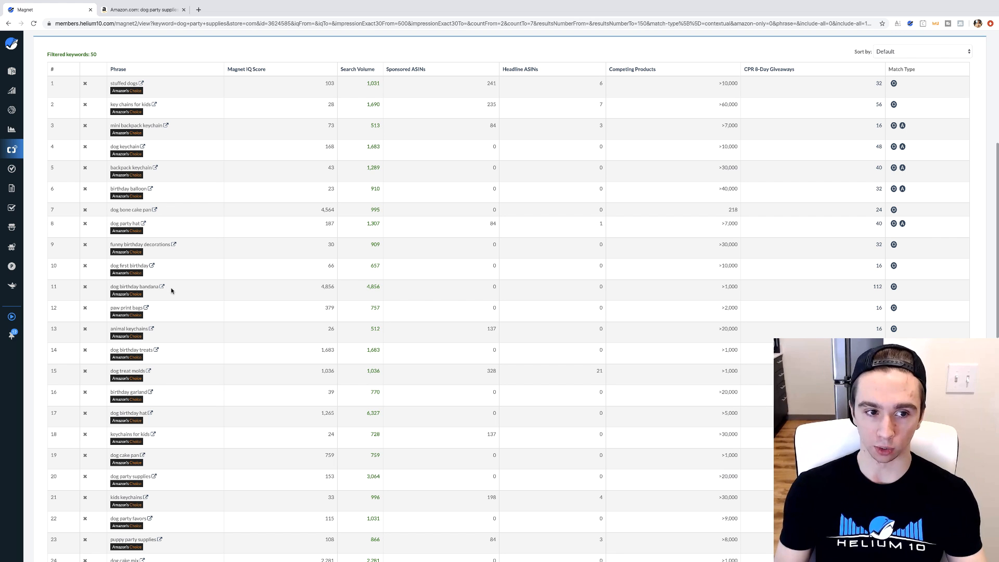
scroll(168, 287, "down", 1)
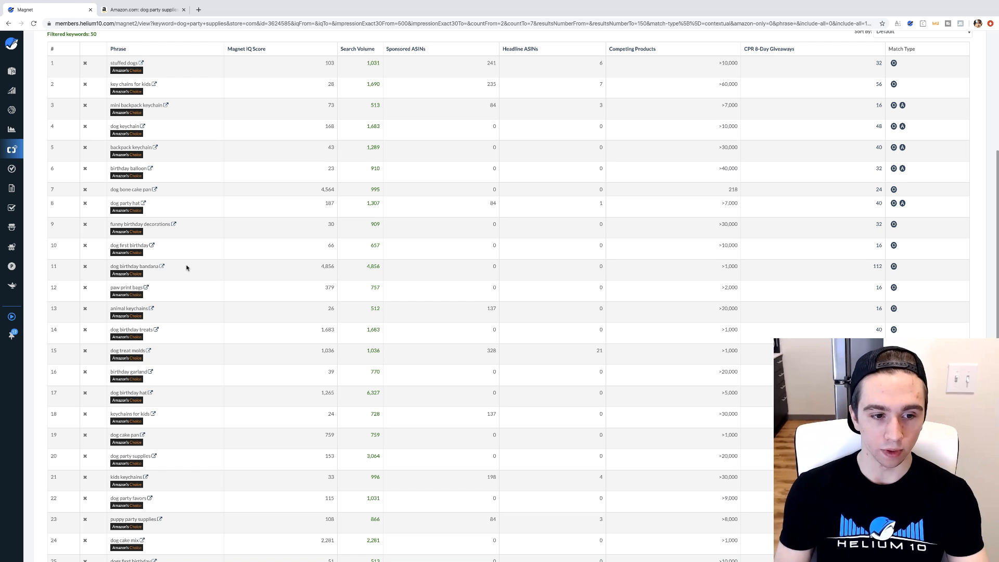
scroll(187, 267, "down", 1)
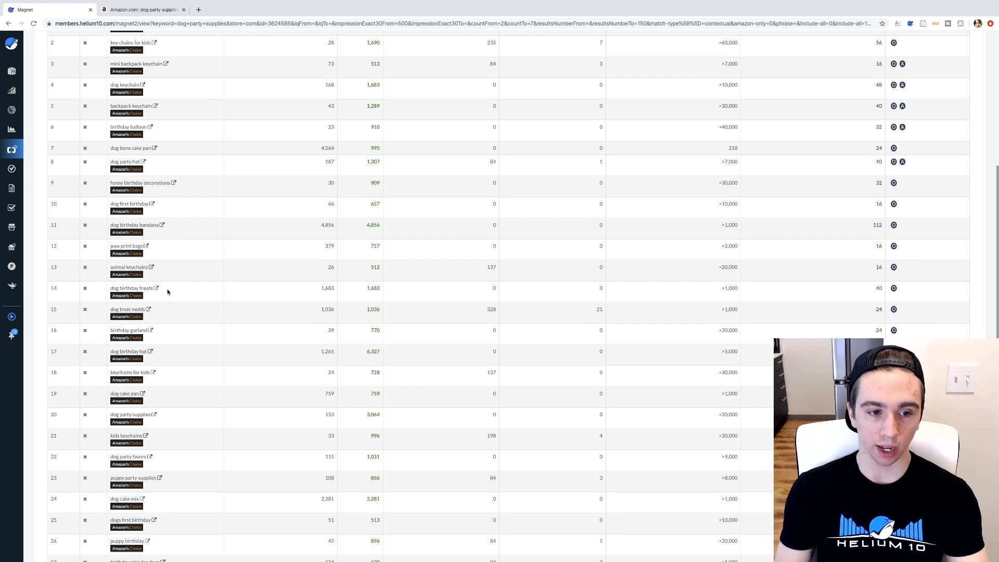
scroll(167, 291, "down", 1)
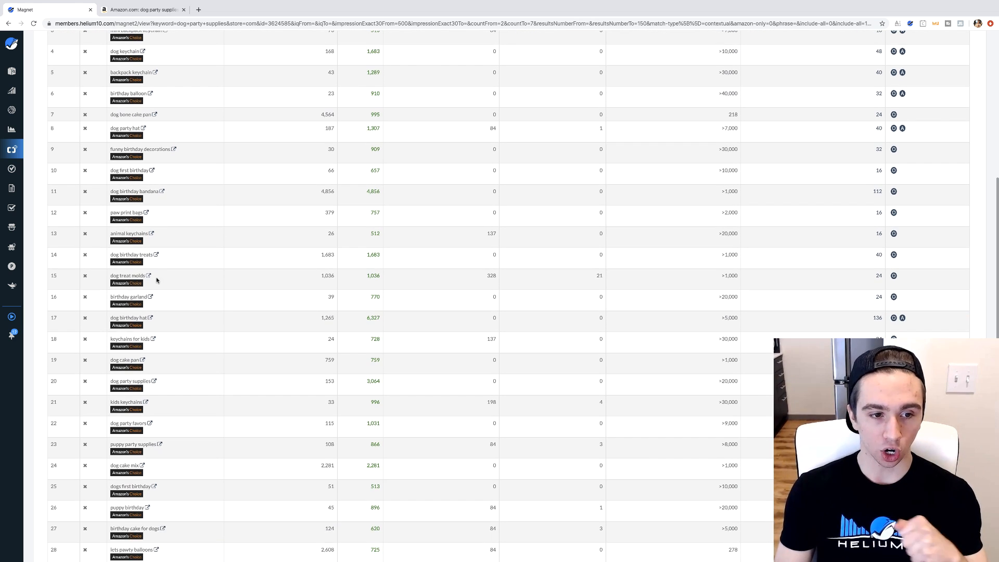
scroll(160, 275, "down", 1)
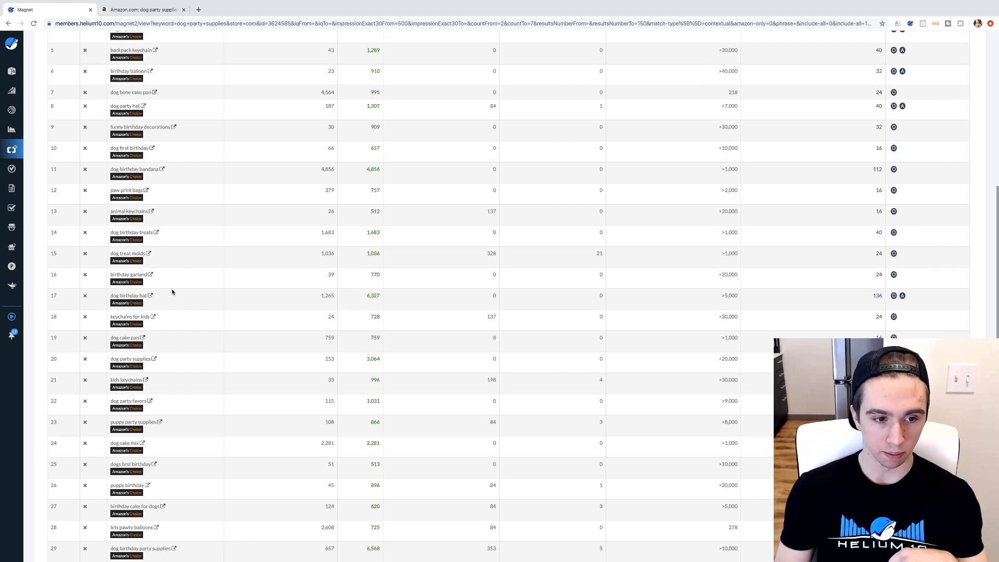
scroll(172, 291, "down", 1)
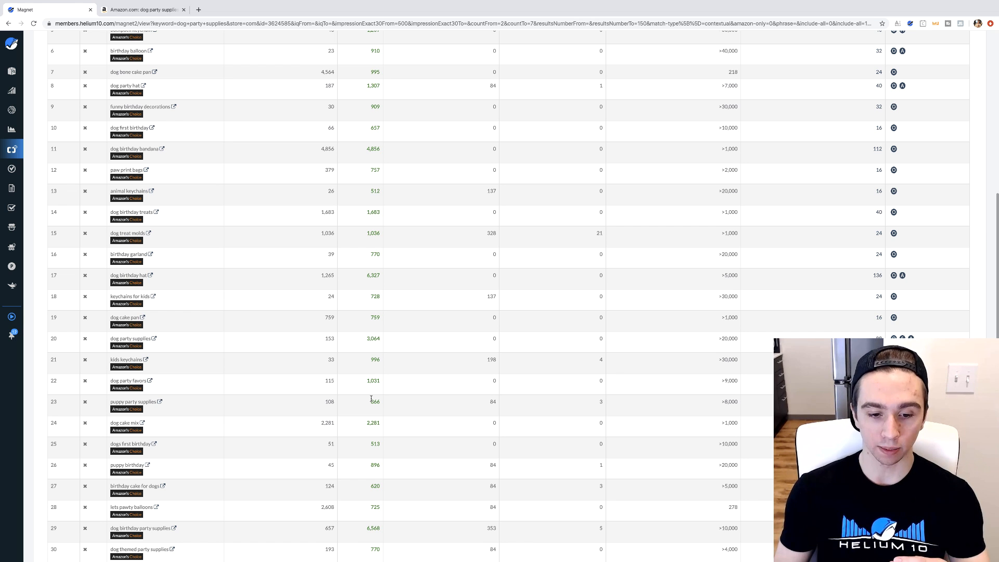
scroll(149, 505, "down", 1)
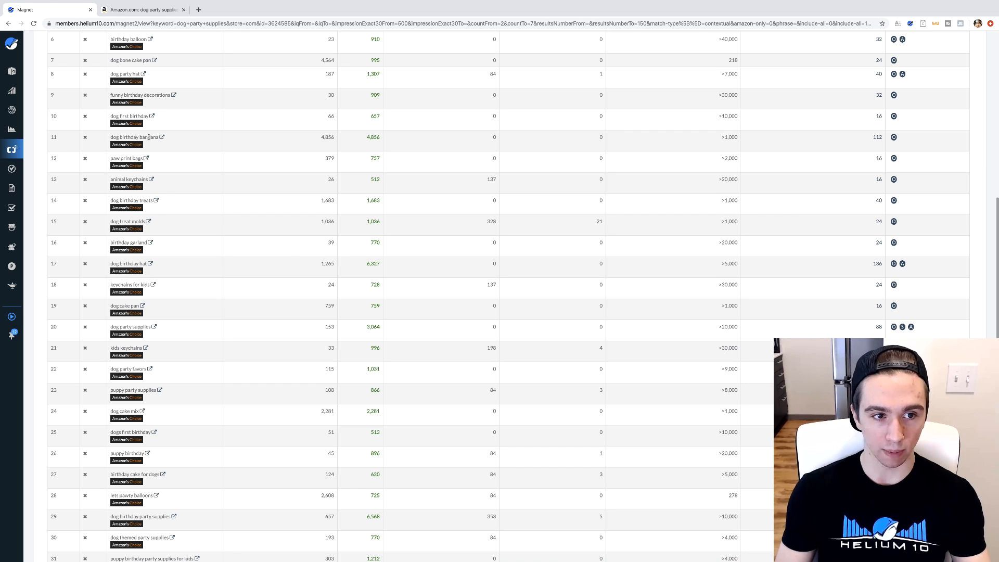
scroll(299, 248, "up", 1)
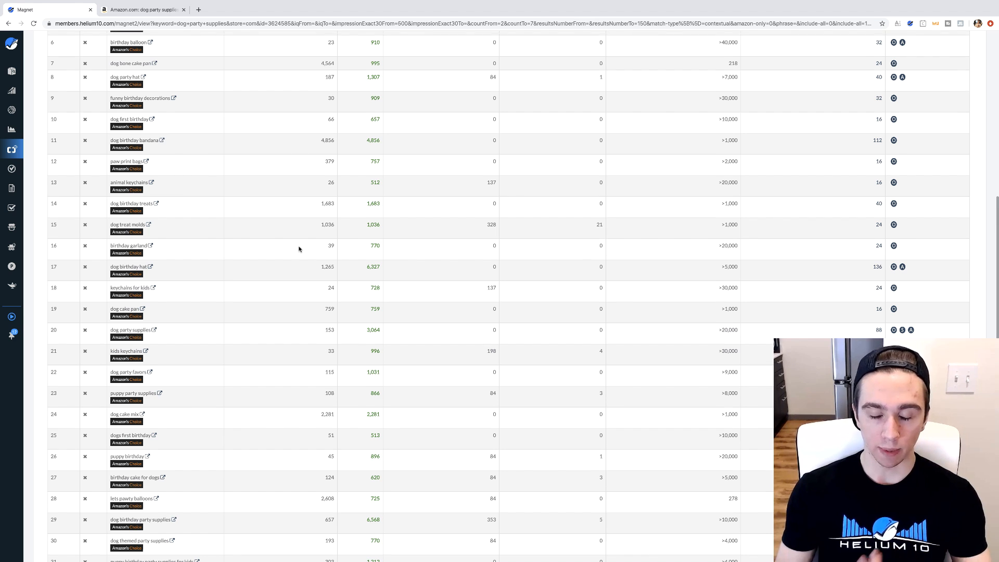
scroll(297, 248, "up", 2)
scroll(292, 250, "up", 1)
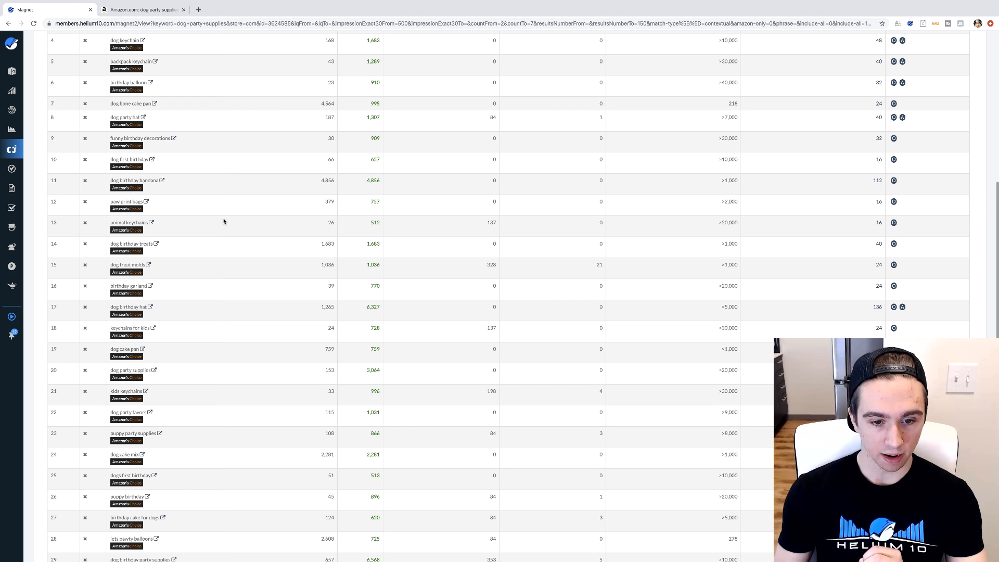
scroll(224, 221, "up", 1)
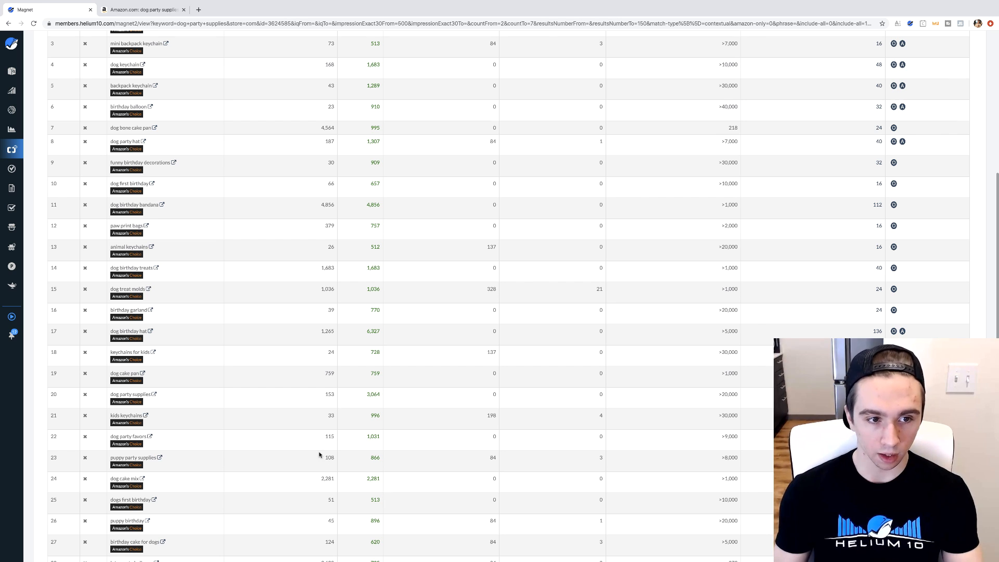
scroll(319, 455, "up", 5)
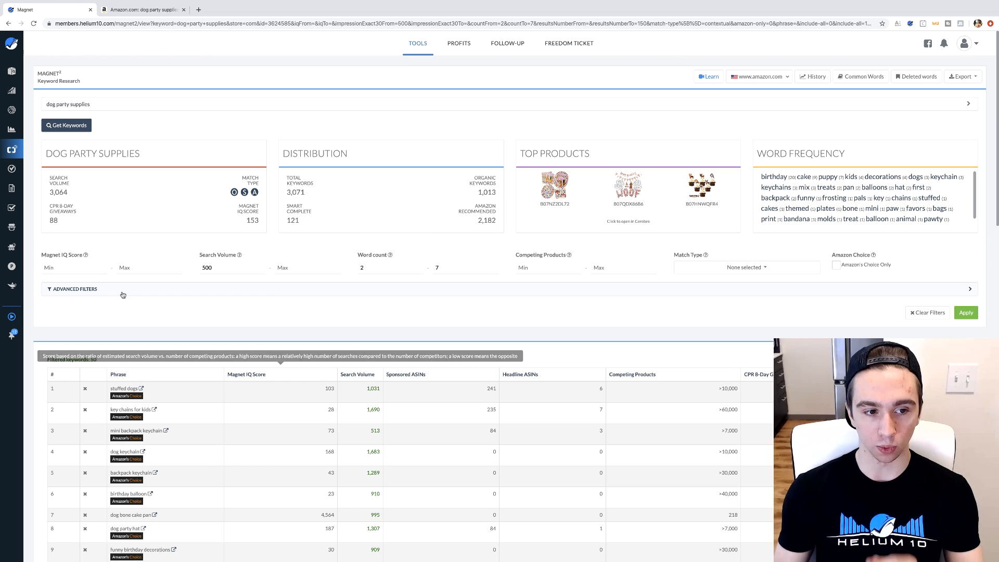
Filter to phrases containing 'party' via Advanced Filters, leaving 13 keywords.
left_click(970, 290)
scroll(324, 322, "down", 1)
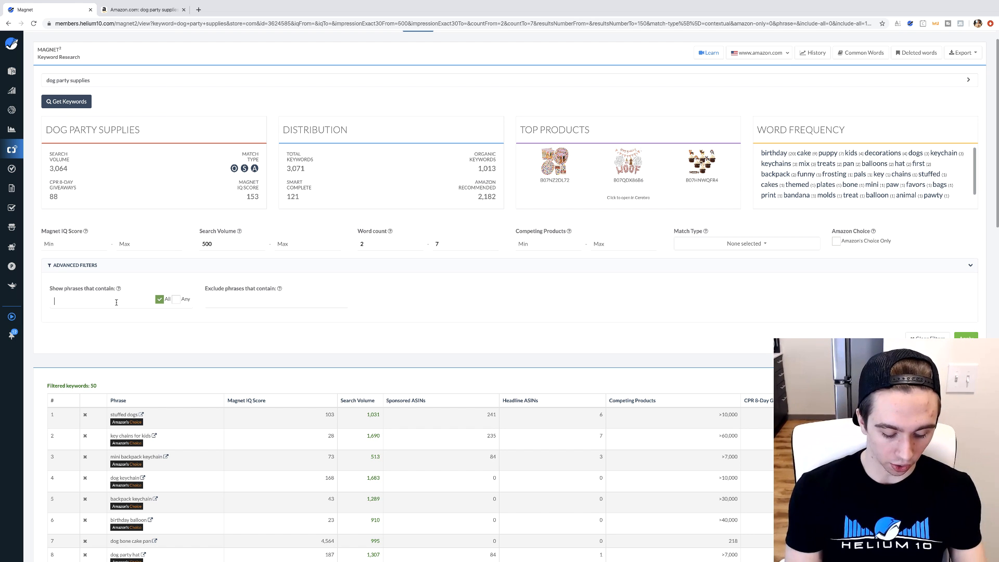
type("party")
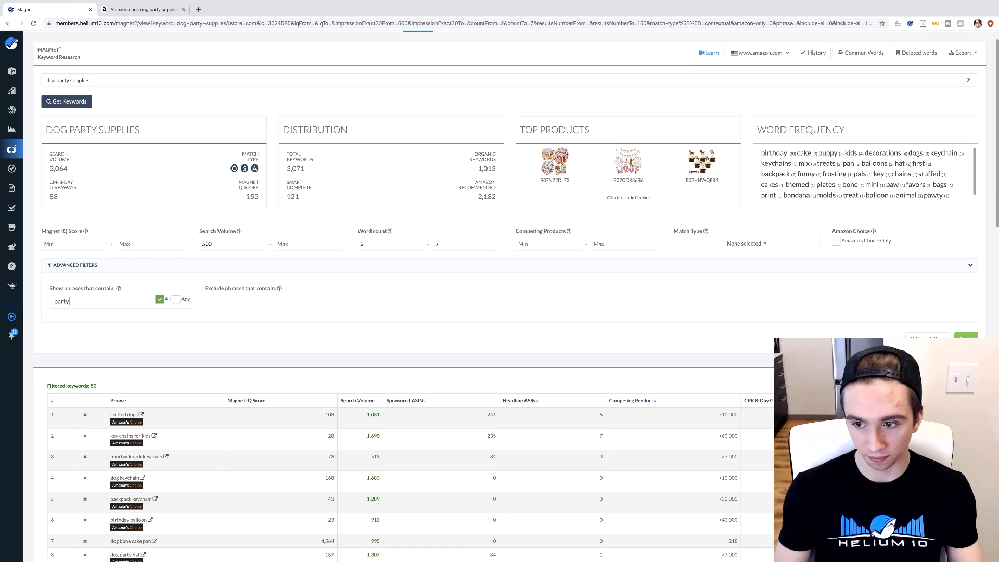
key("Return")
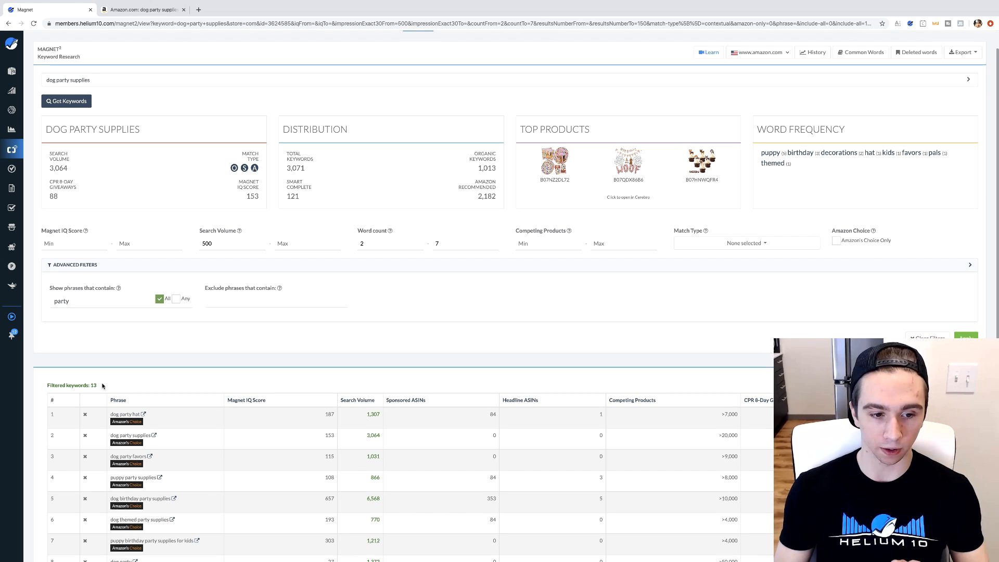
scroll(100, 386, "down", 2)
scroll(101, 387, "down", 2)
scroll(125, 328, "down", 1)
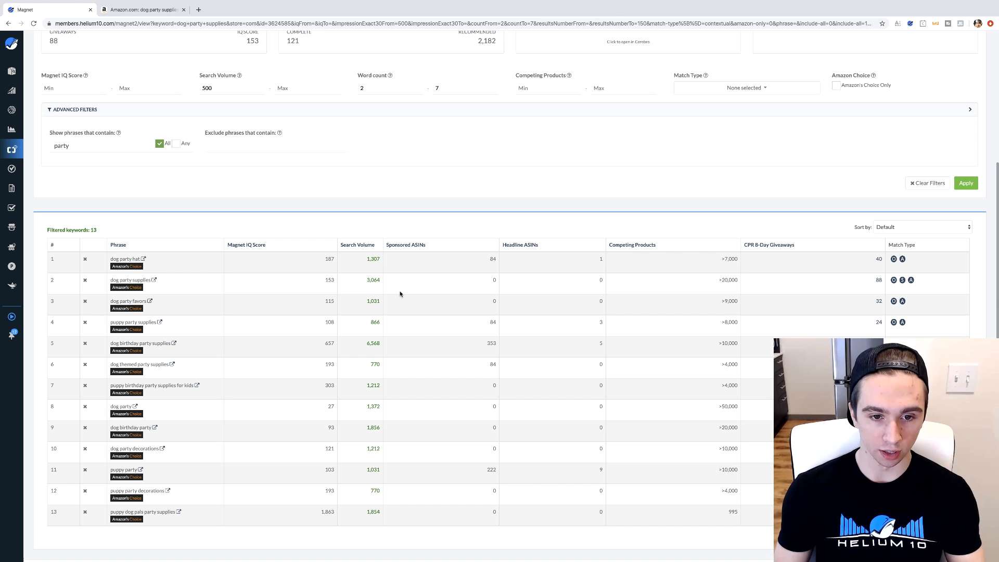
scroll(401, 293, "up", 3)
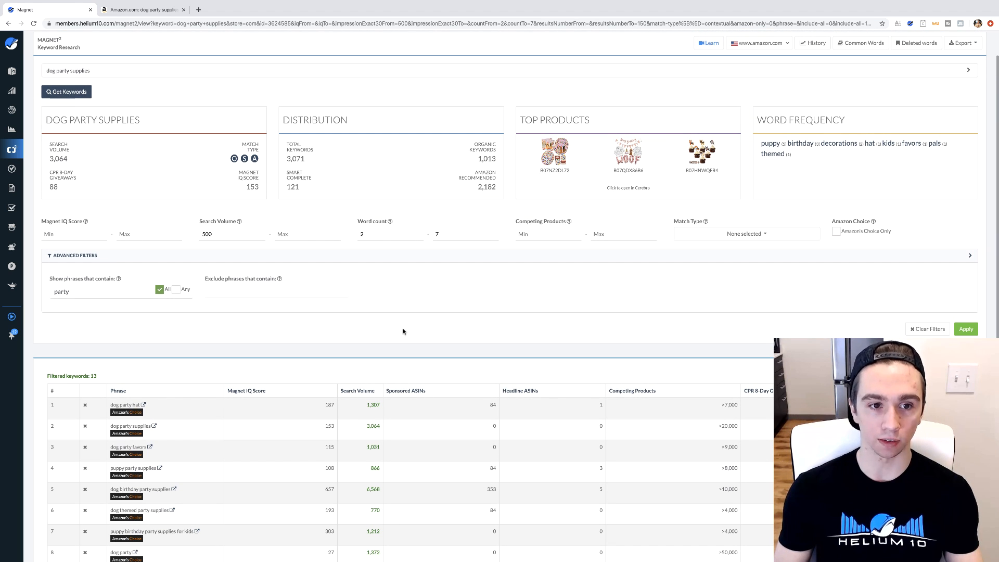
scroll(403, 331, "down", 1)
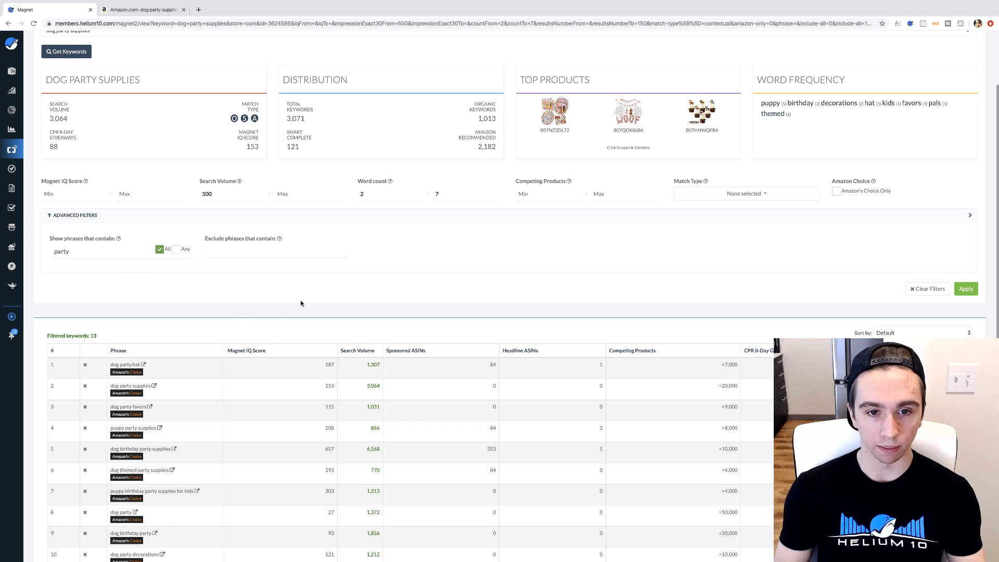
Lower Search Volume minimum from 500 to 200 and apply, giving 182 party keywords.
left_click(219, 196)
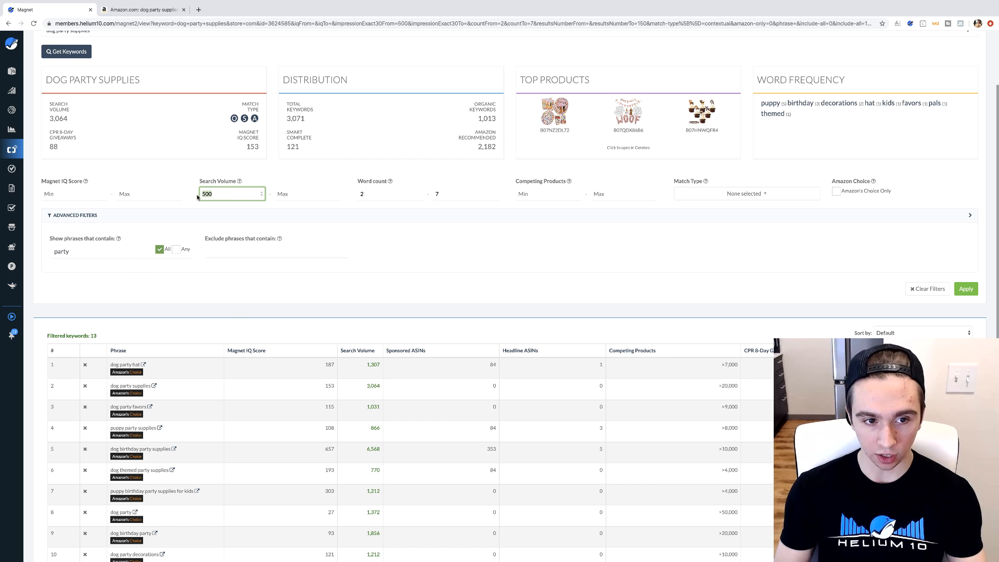
type("20")
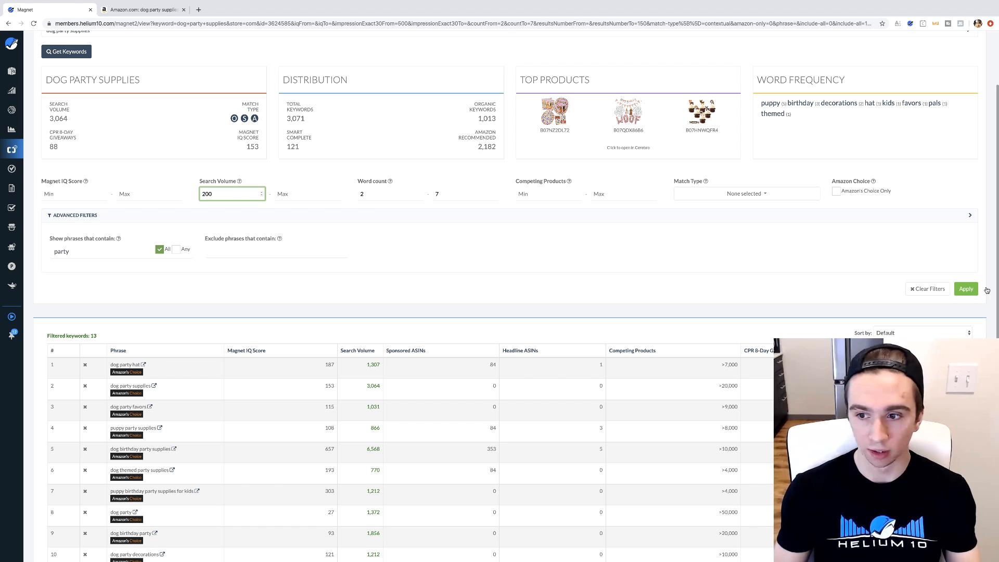
left_click(966, 289)
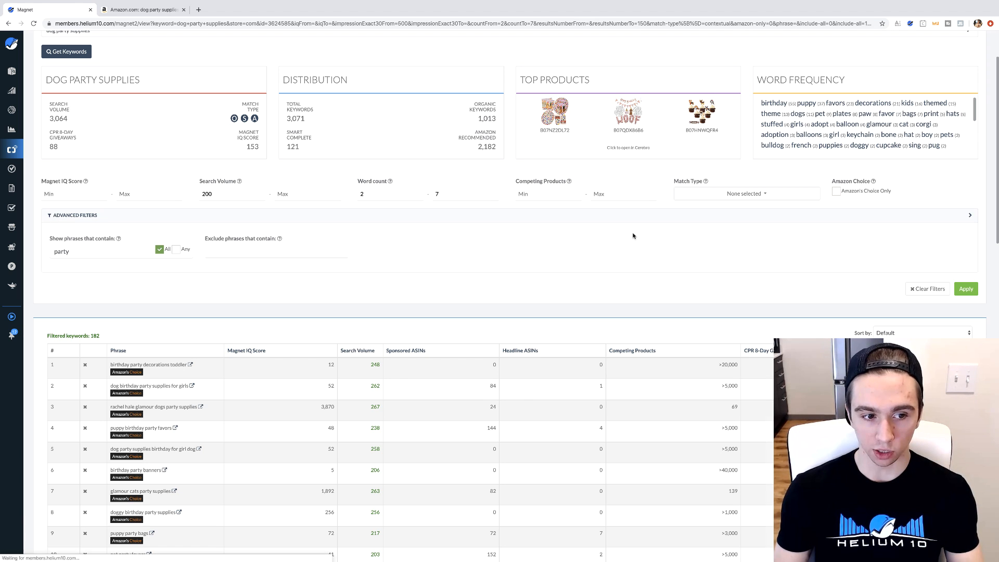
scroll(460, 245, "down", 1)
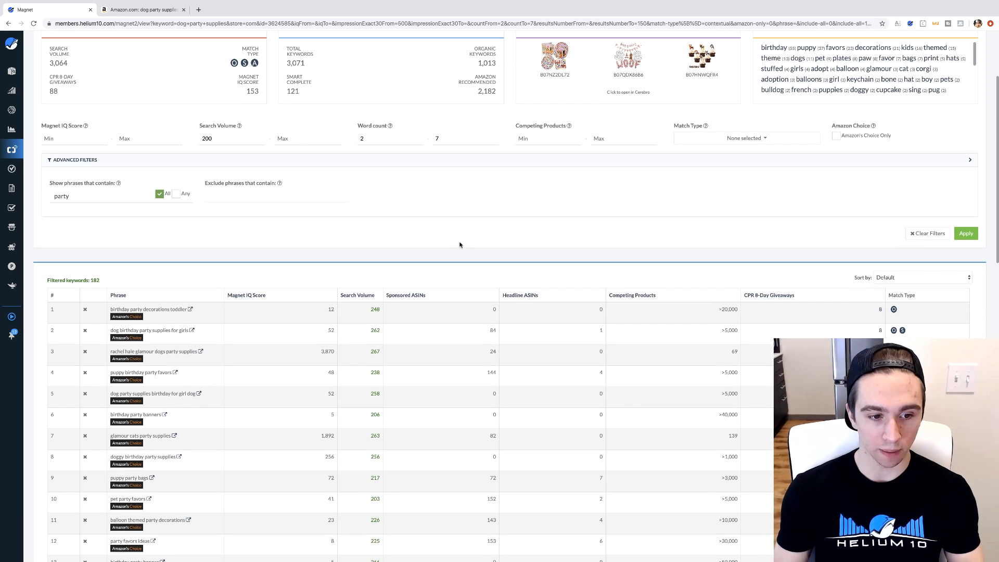
scroll(463, 243, "down", 1)
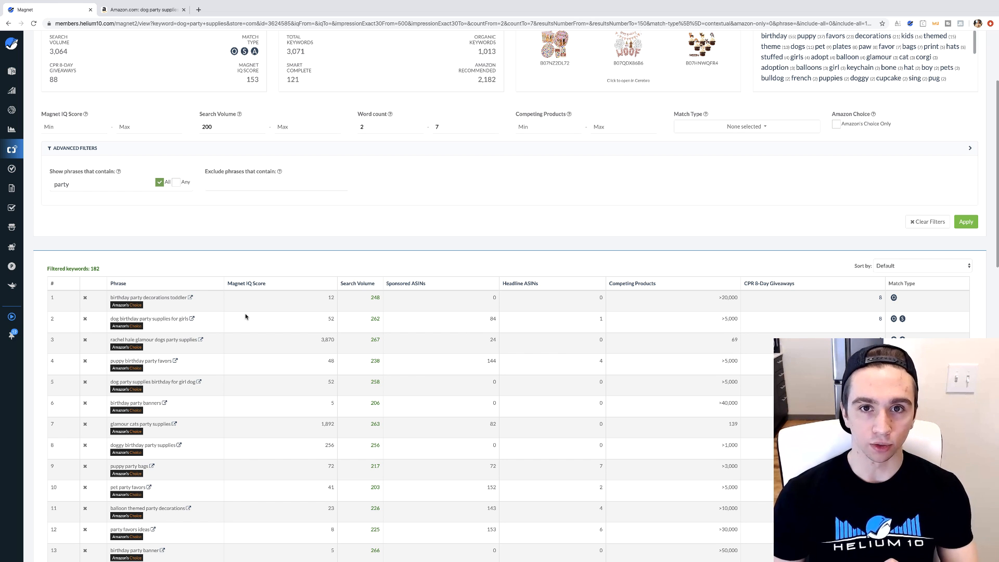
scroll(374, 294, "up", 2)
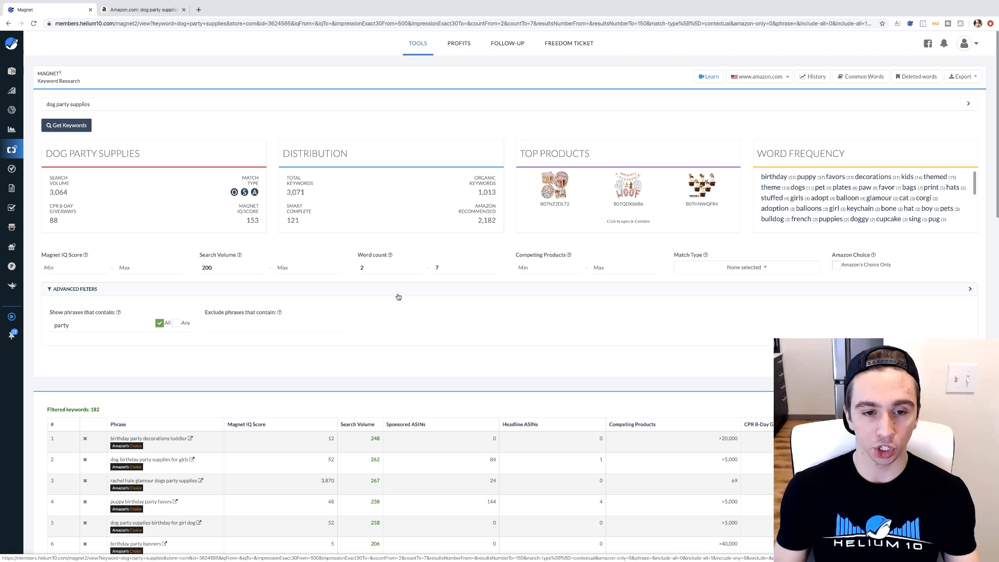
scroll(405, 340, "down", 1)
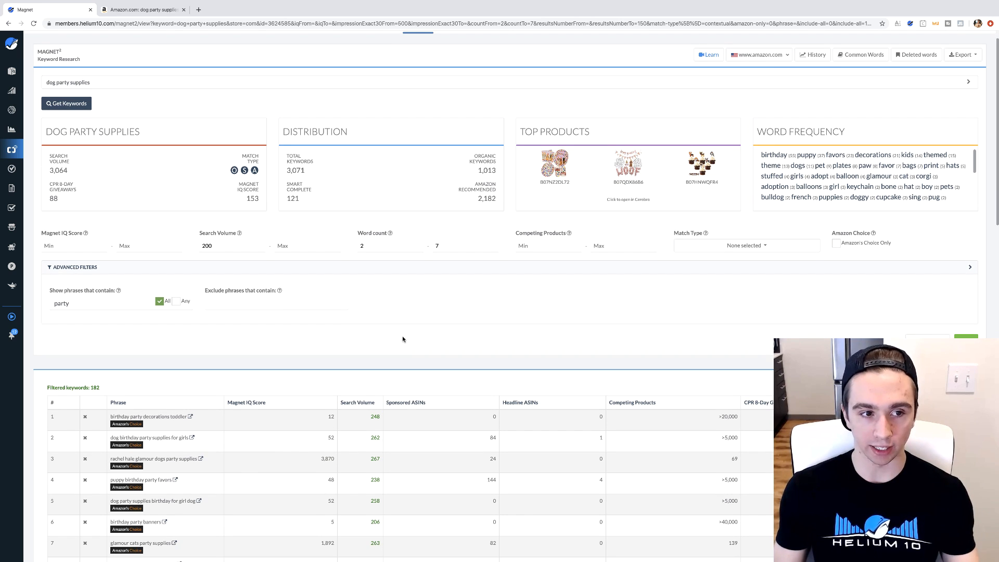
scroll(405, 339, "down", 1)
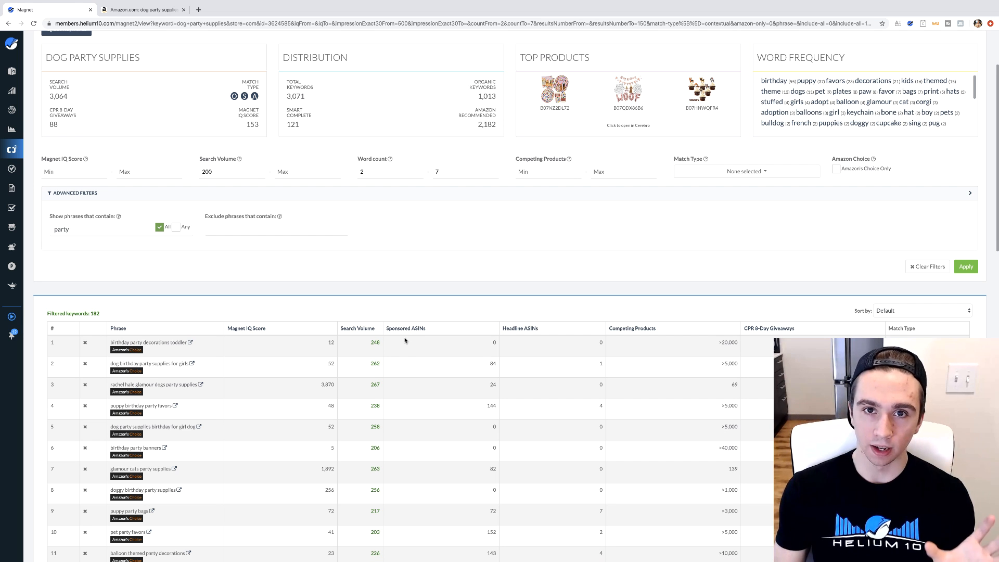
scroll(402, 340, "down", 1)
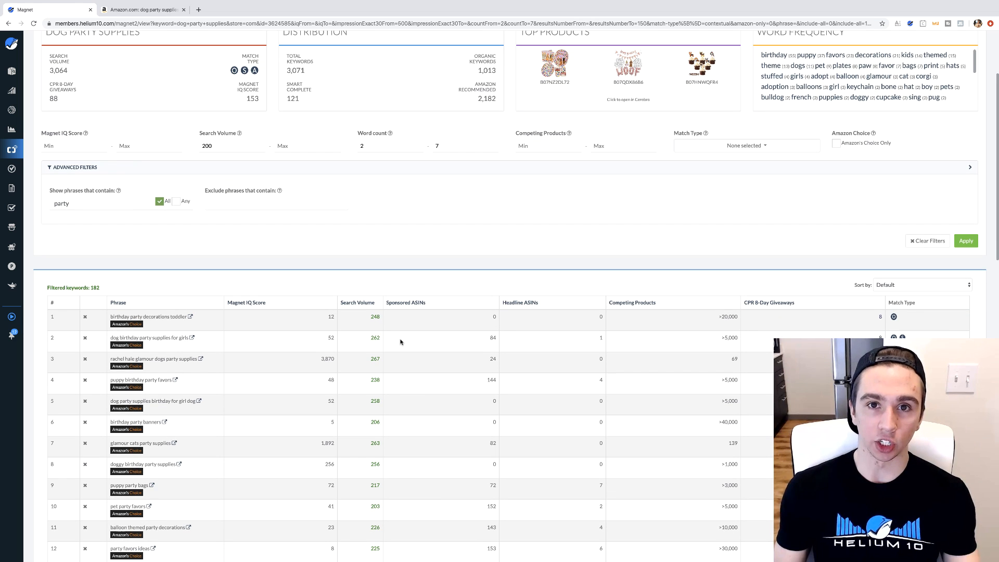